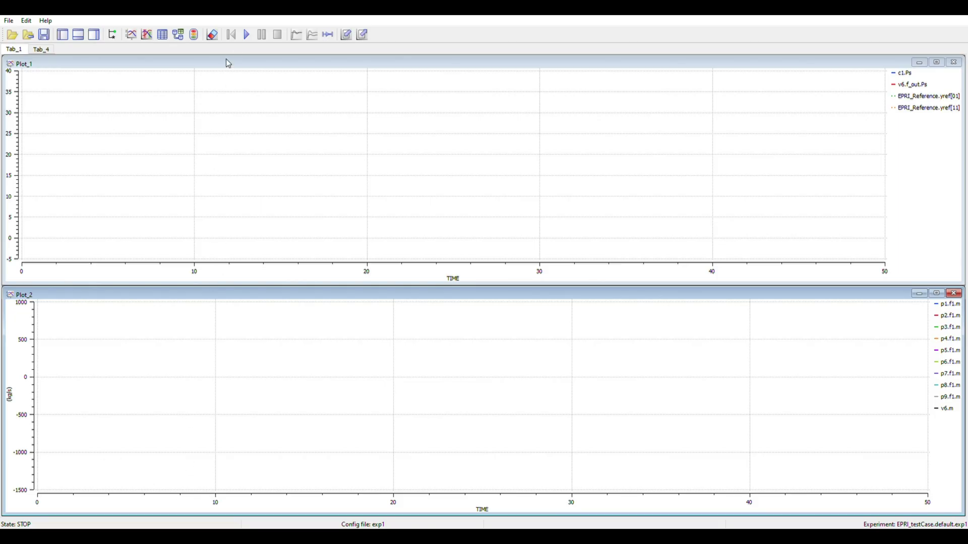
# Step: Run the loaded EPRI test-case experiment with the Monitor's Play button
pyautogui.click(247, 35)
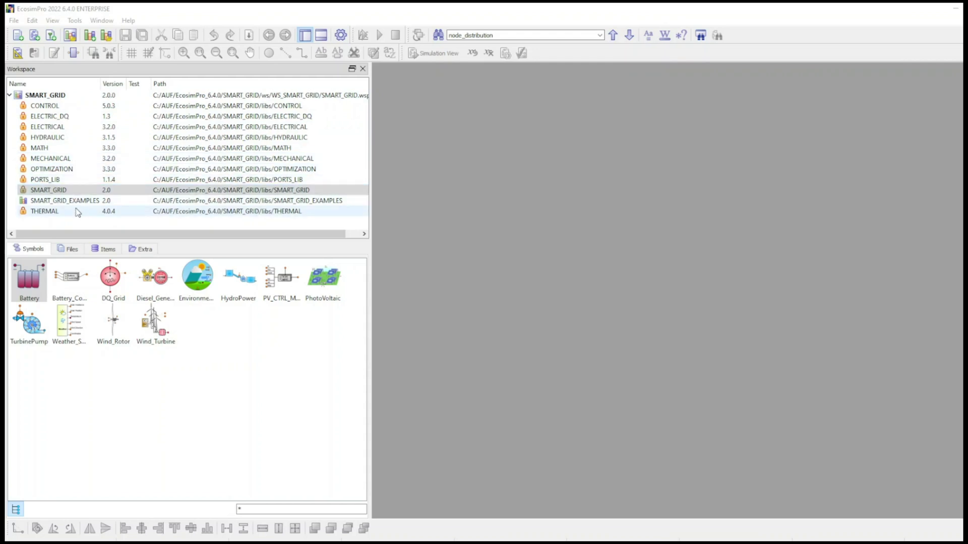
pyautogui.click(44, 106)
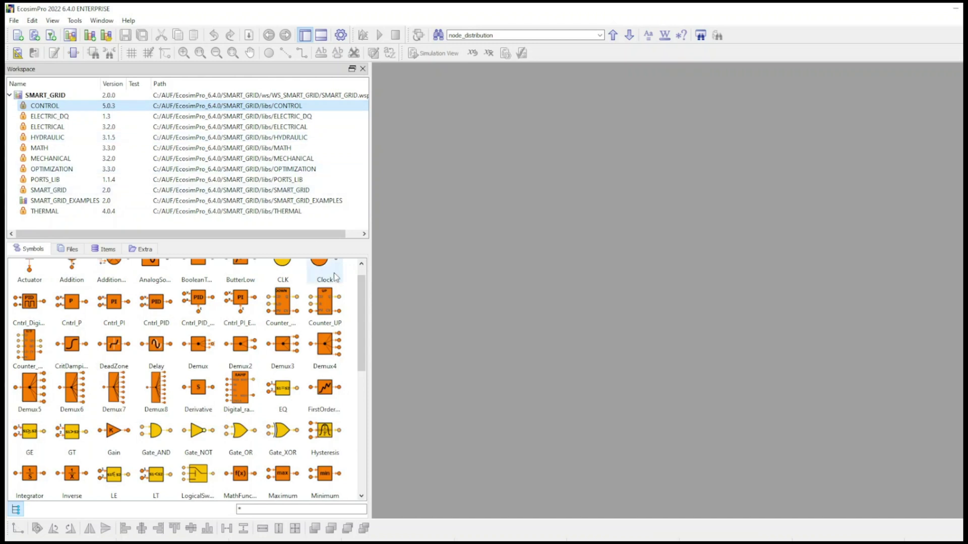
pyautogui.scroll(1, 367, 298)
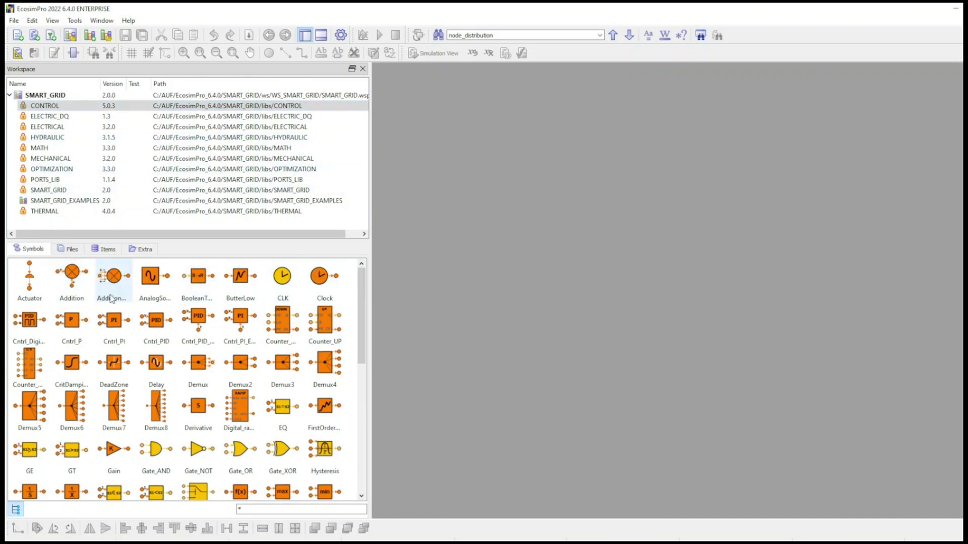
pyautogui.scroll(-10, 111, 299)
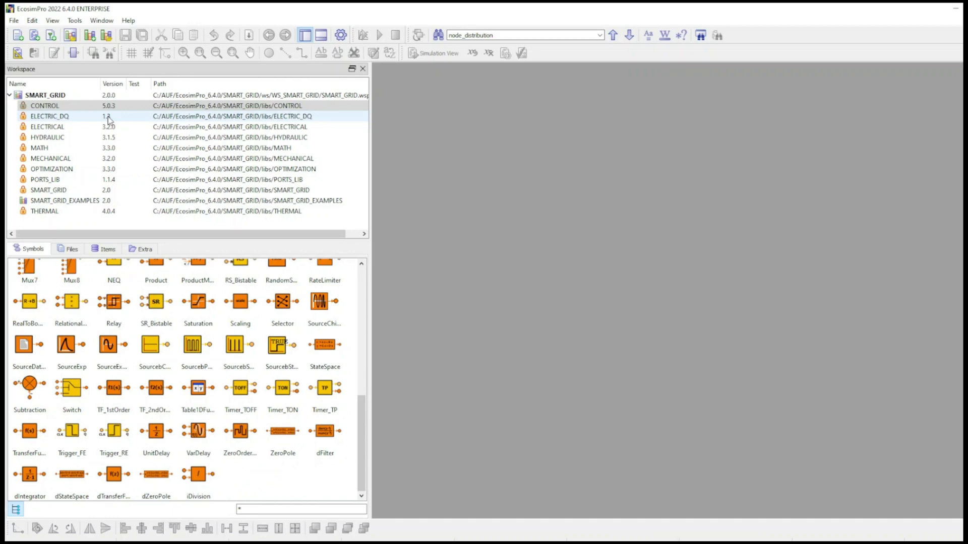
pyautogui.click(109, 119)
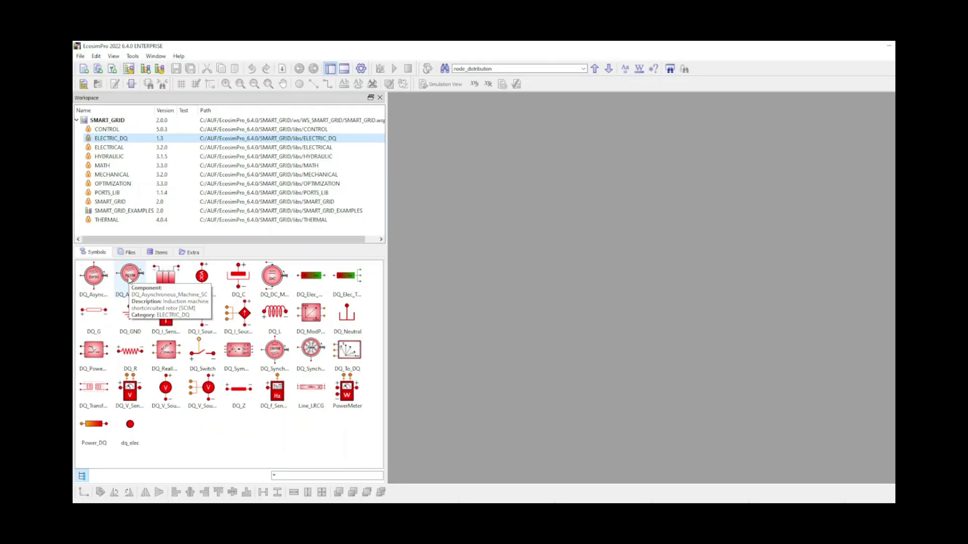
pyautogui.click(123, 202)
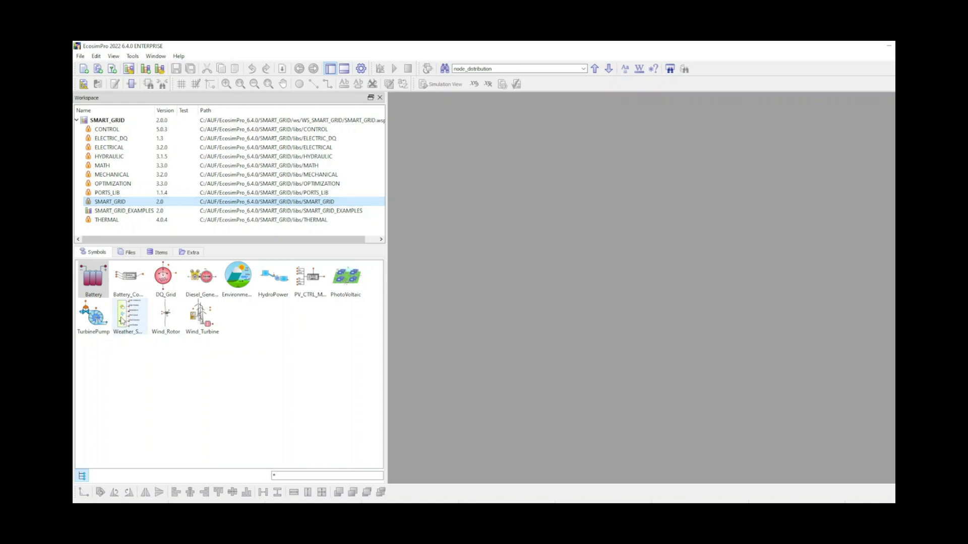
# Step: Create a new schematic named model1 in the SMART_GRID_EXAMPLES library
pyautogui.click(124, 211)
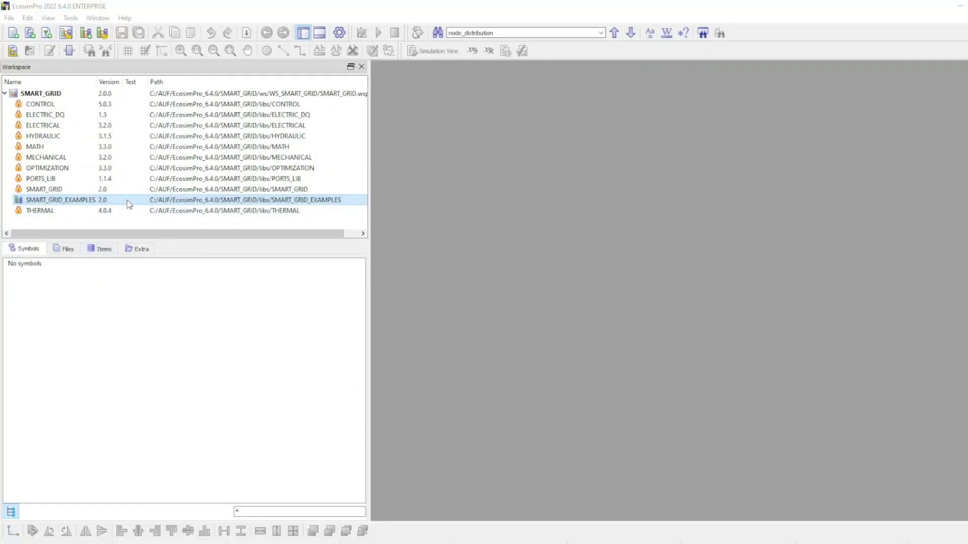
pyautogui.click(25, 35)
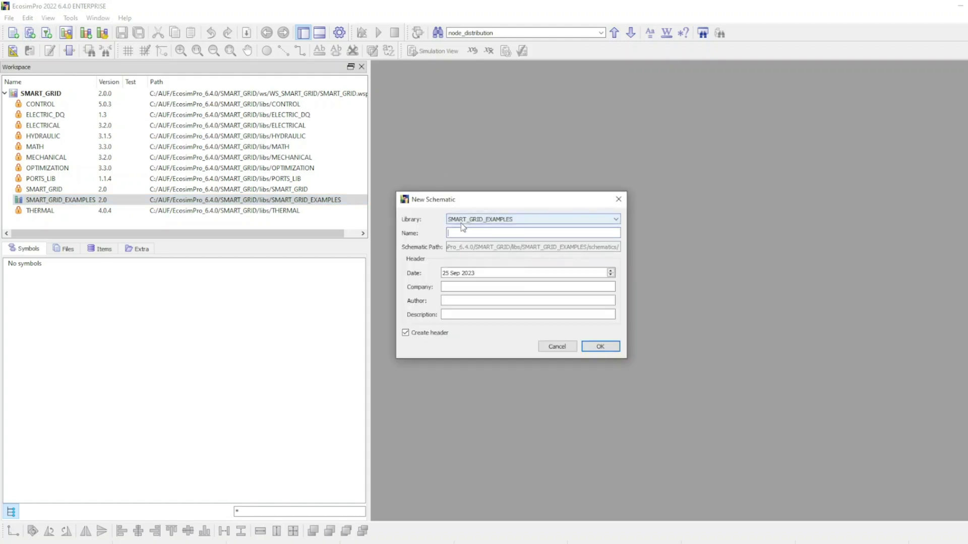
pyautogui.write('model1')
pyautogui.press('Return')
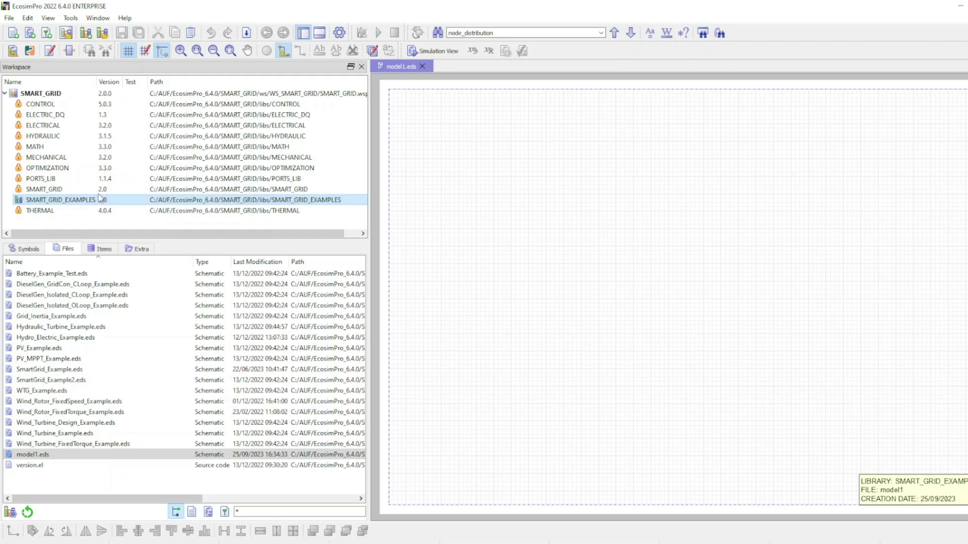
# Step: Place Environmental_Conditions_1 and PhotoVoltaic_1 from SMART_GRID and wire their Coord ports together
pyautogui.click(89, 189)
pyautogui.click(33, 250)
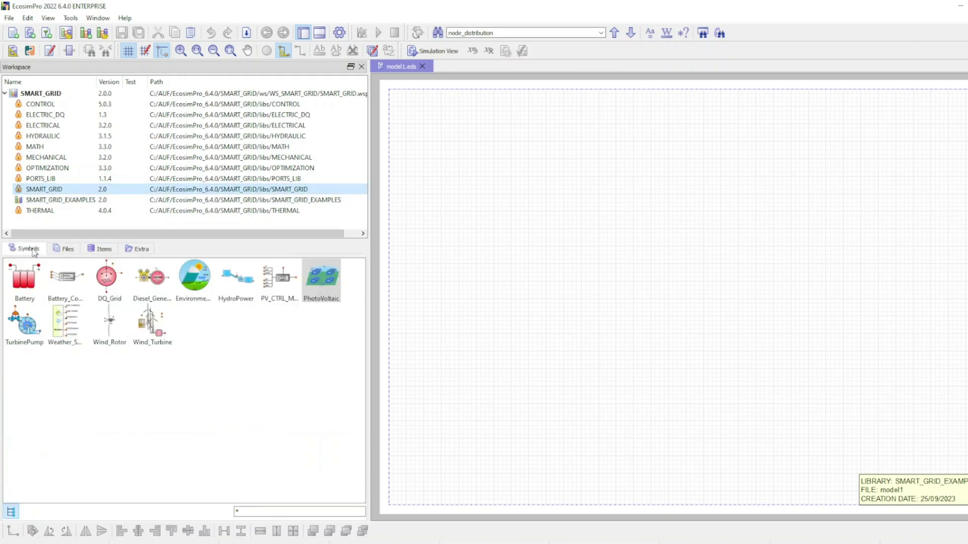
pyautogui.moveTo(194, 276); pyautogui.dragTo(495, 233)
pyautogui.moveTo(329, 278); pyautogui.dragTo(645, 316)
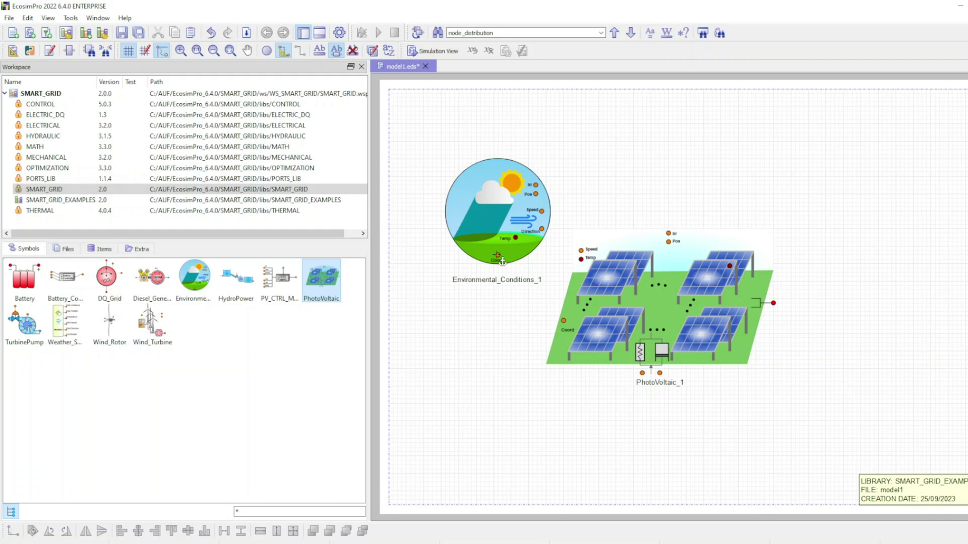
pyautogui.moveTo(503, 261); pyautogui.dragTo(564, 320)
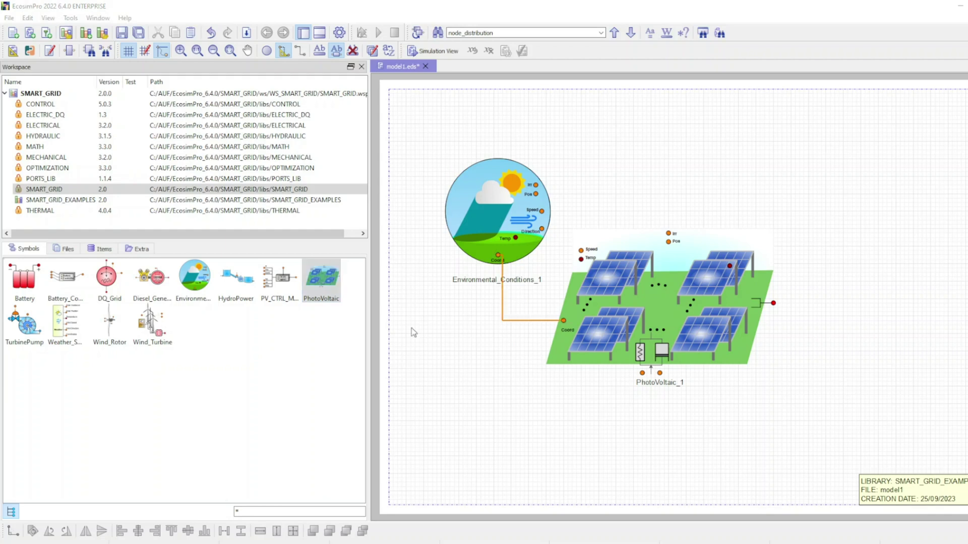
# Step: Inspect the parameters of Environmental_Conditions_1 and PhotoVoltaic_1
pyautogui.doubleClick(516, 236)
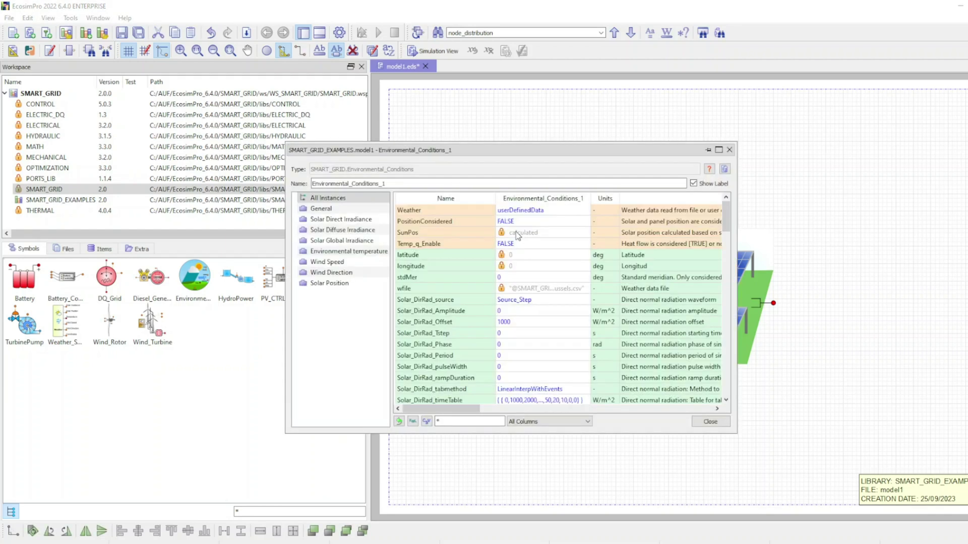
pyautogui.click(702, 422)
pyautogui.doubleClick(668, 317)
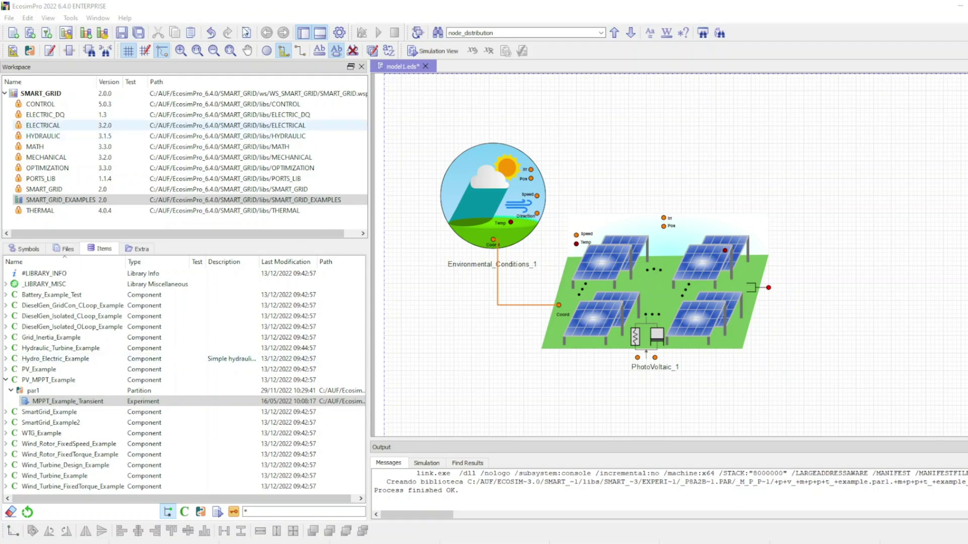
# Step: Compile model1 and run MPPT_Example_Transient in the Monitor
pyautogui.click(318, 34)
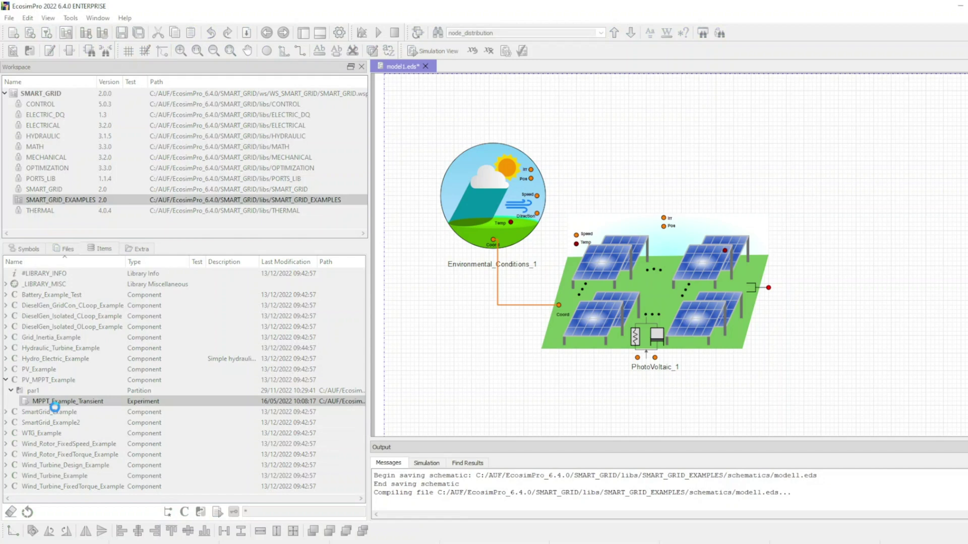
pyautogui.rightClick(56, 403)
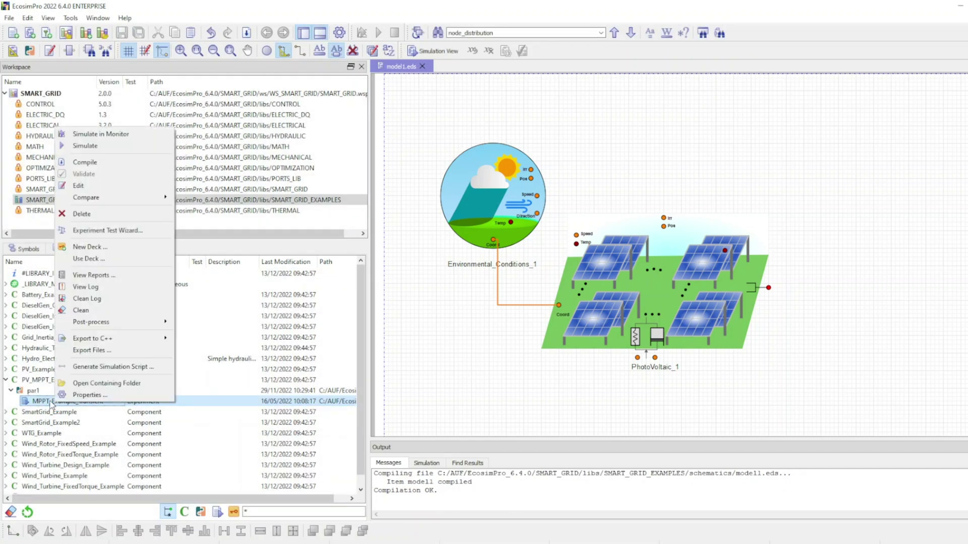
pyautogui.click(96, 134)
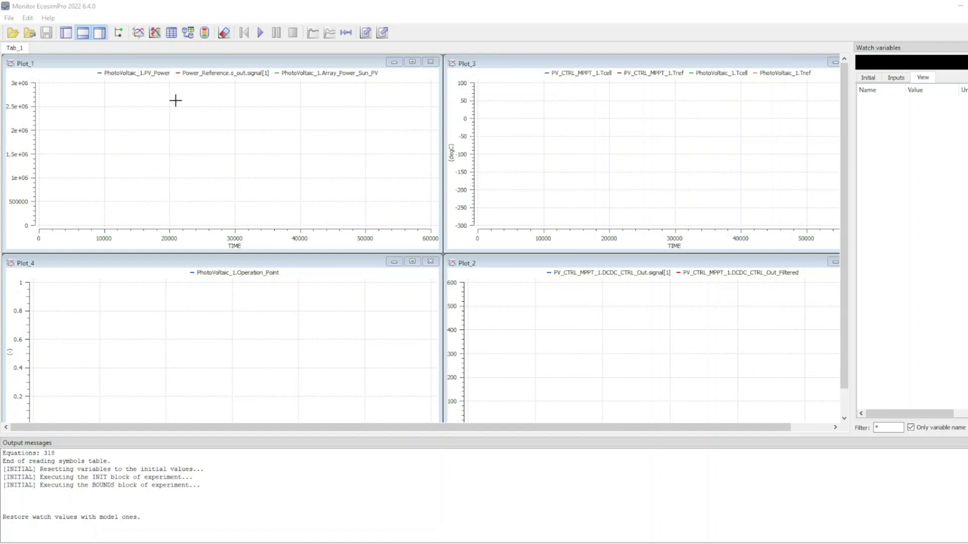
pyautogui.click(260, 35)
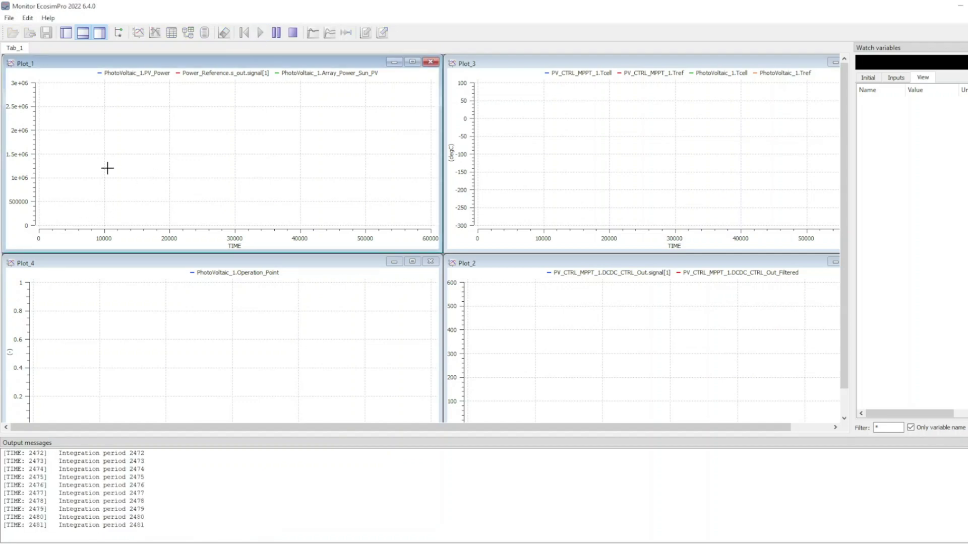
# Step: Open SmartGrid_Example.eds and select its ground and weather conditions blocks on the canvas
pyautogui.click(63, 371)
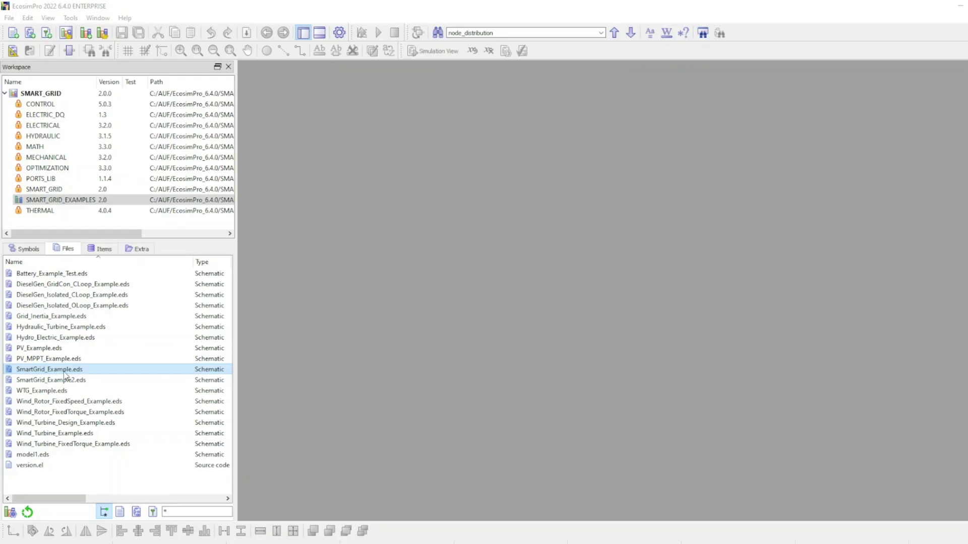
pyautogui.doubleClick(63, 371)
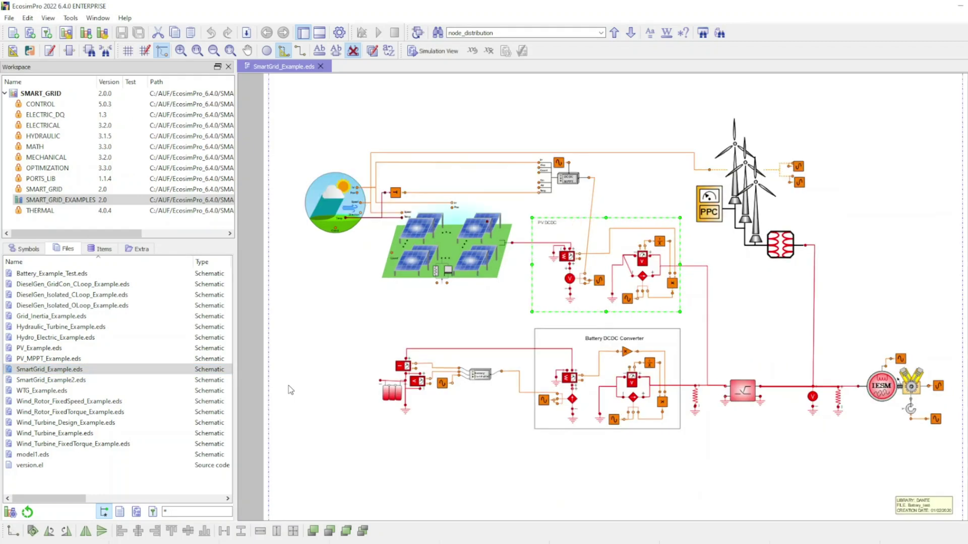
pyautogui.click(421, 286)
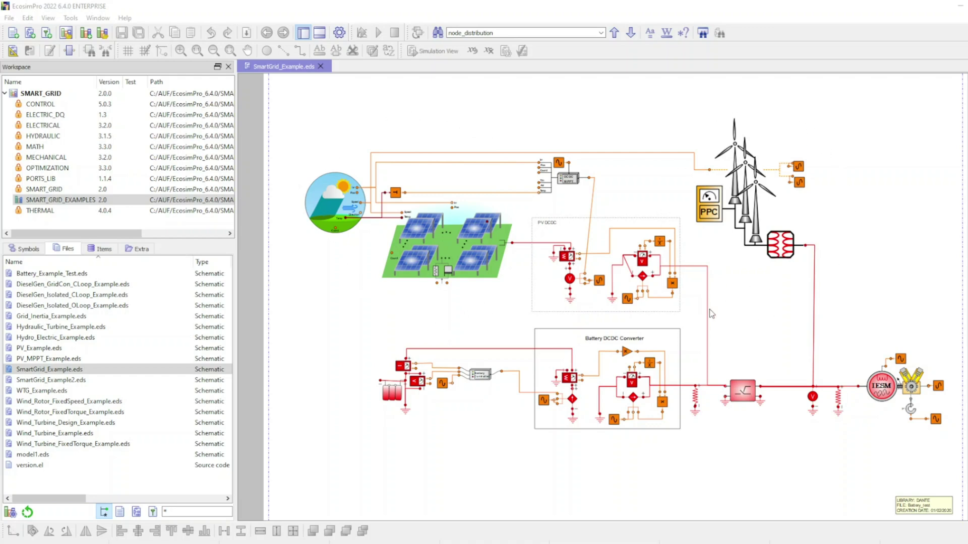
pyautogui.click(837, 409)
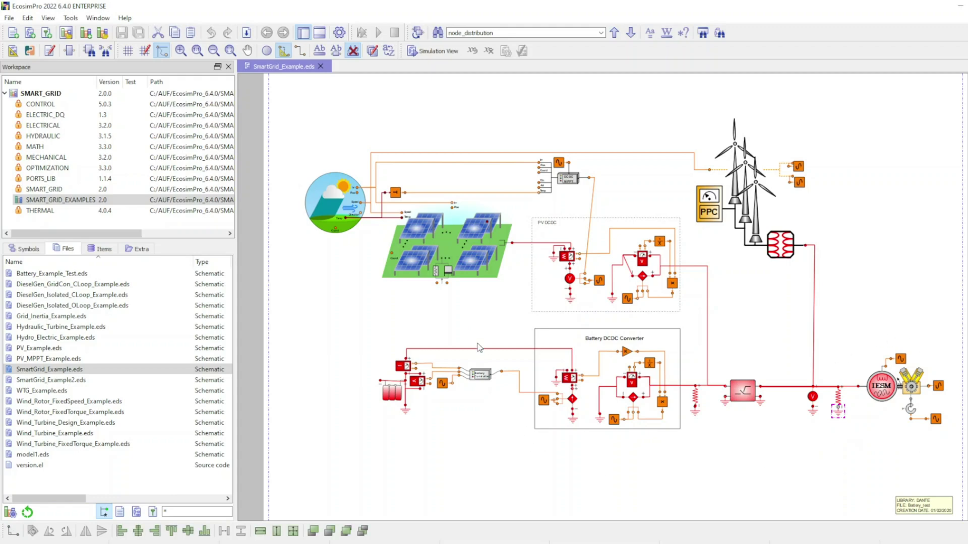
pyautogui.click(342, 224)
pyautogui.rightClick(342, 223)
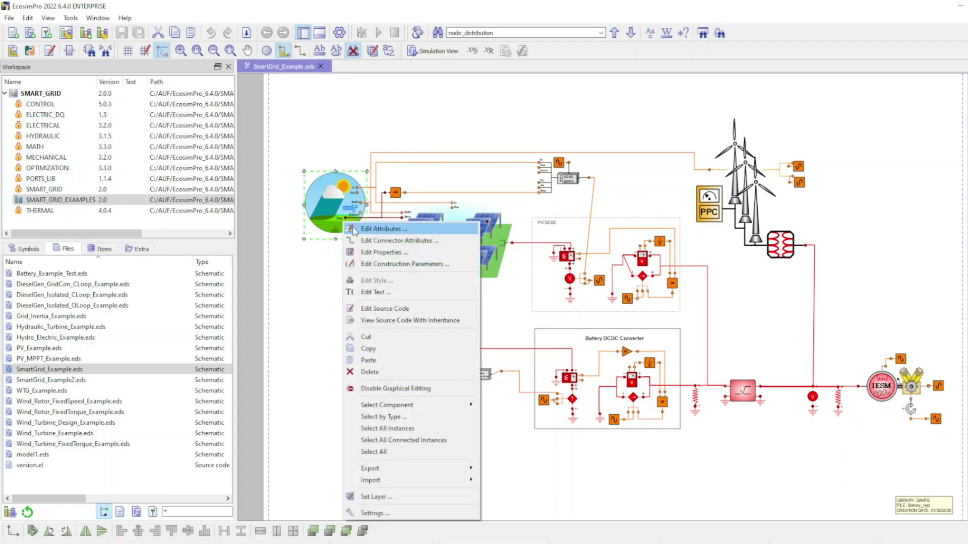
pyautogui.click(357, 230)
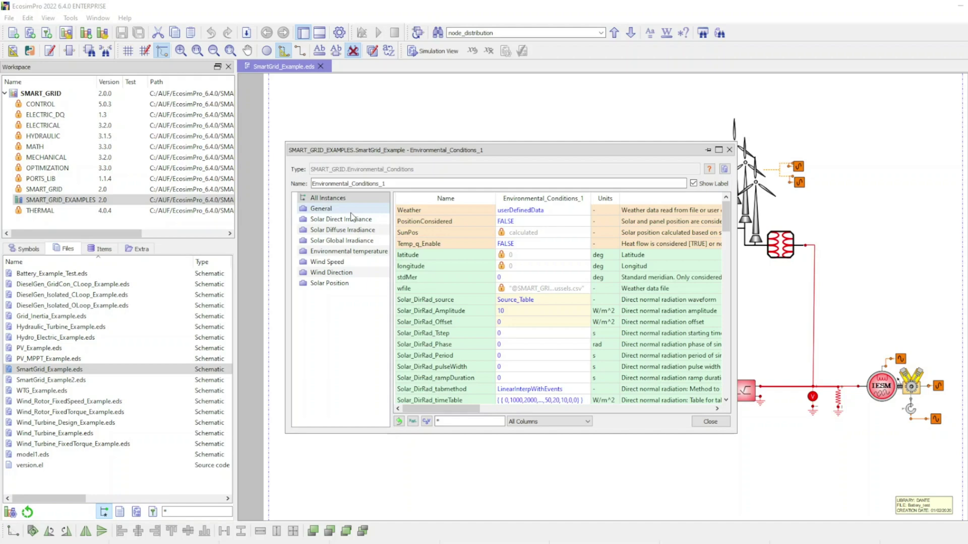
pyautogui.click(353, 209)
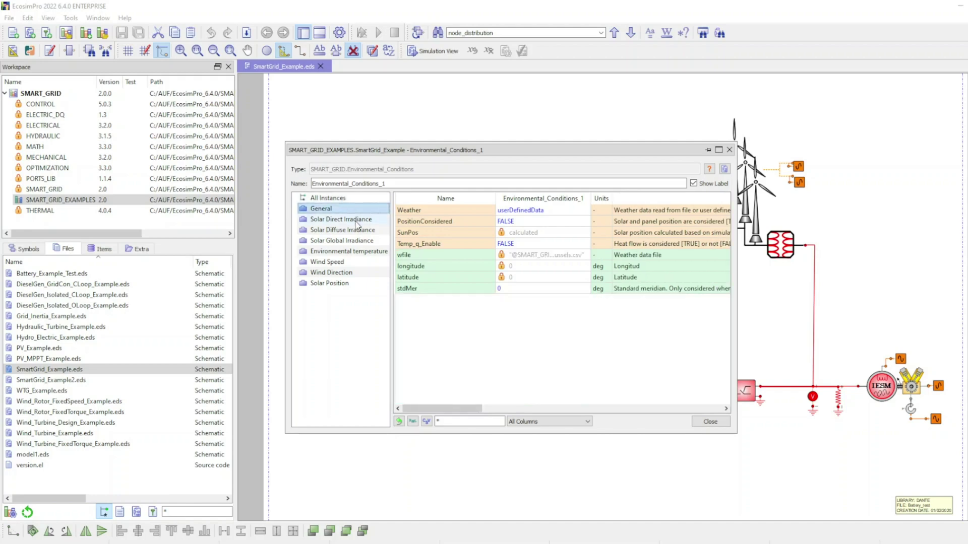
pyautogui.click(357, 220)
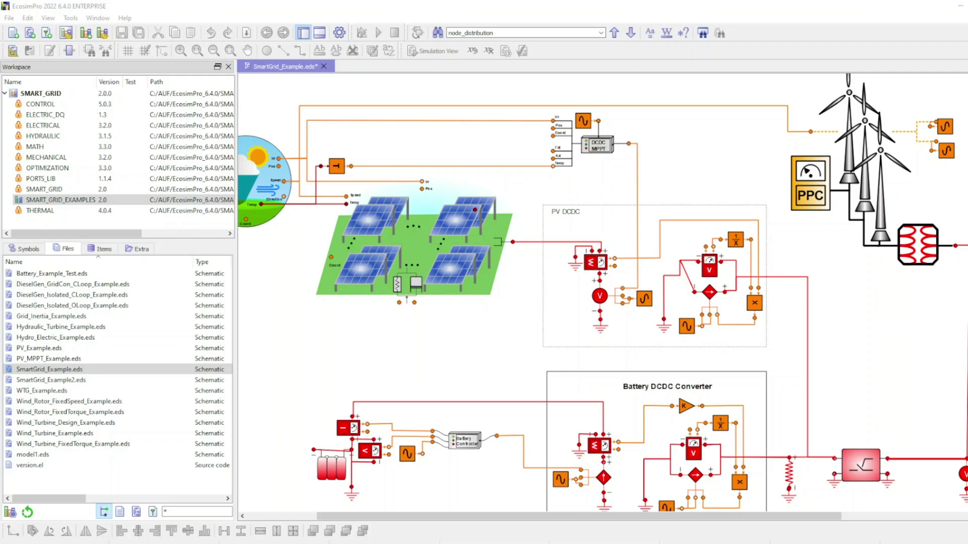
pyautogui.scroll(-3, 517, 250)
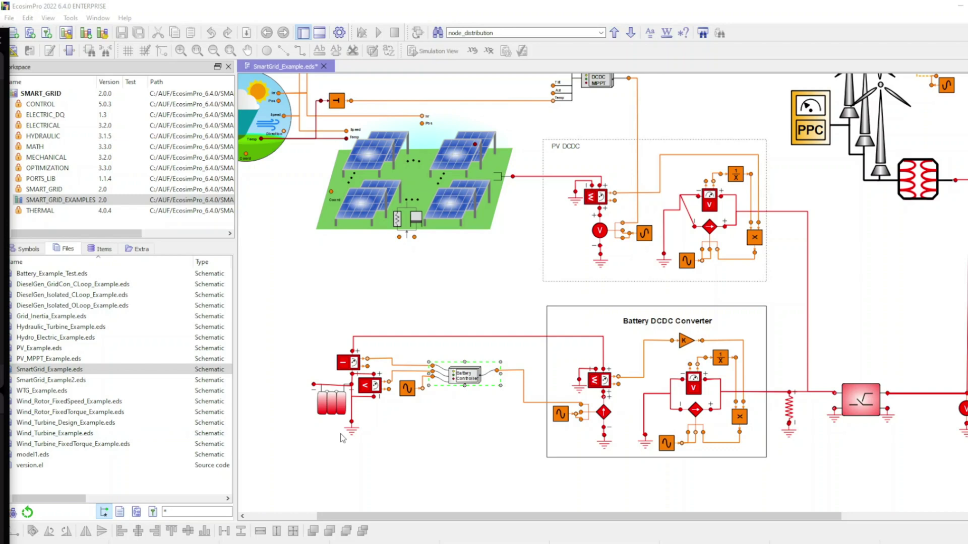
pyautogui.doubleClick(337, 408)
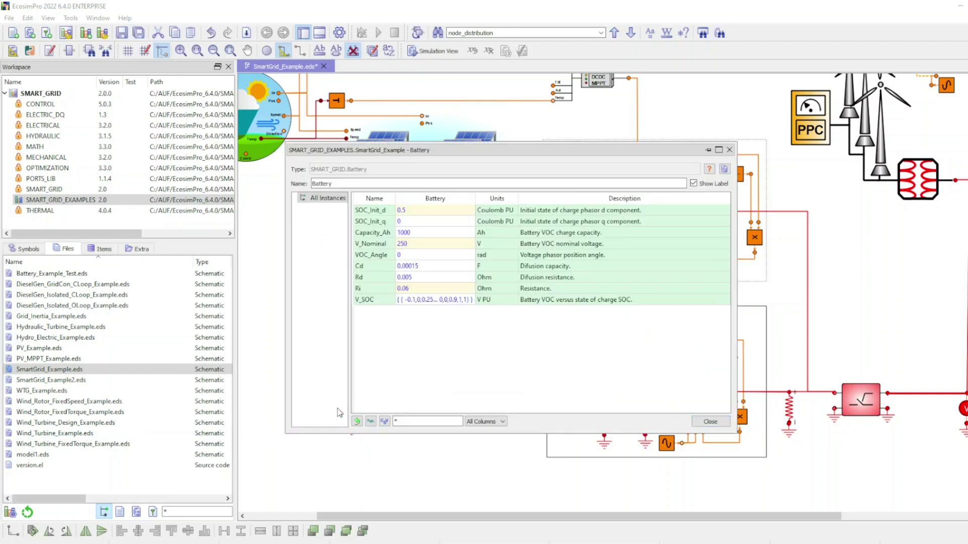
pyautogui.doubleClick(450, 301)
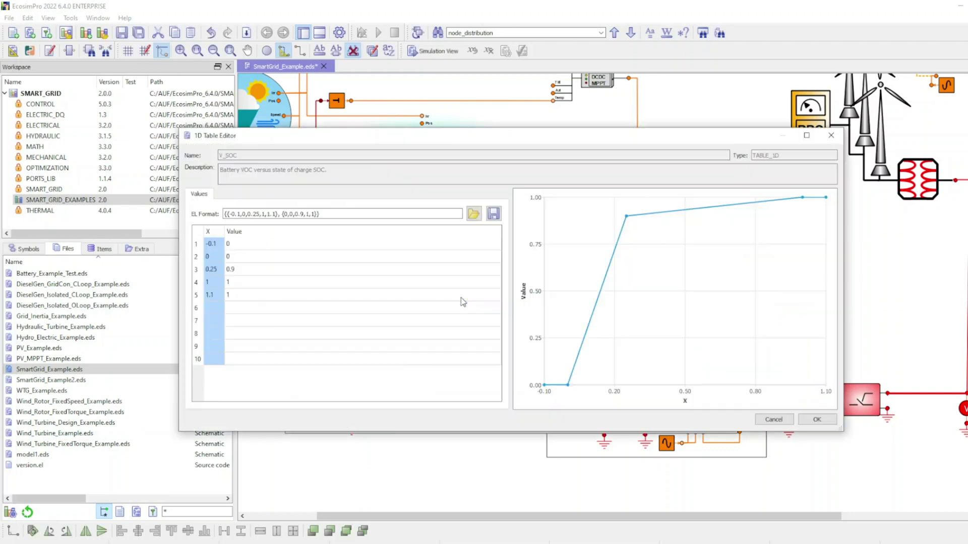
pyautogui.click(812, 422)
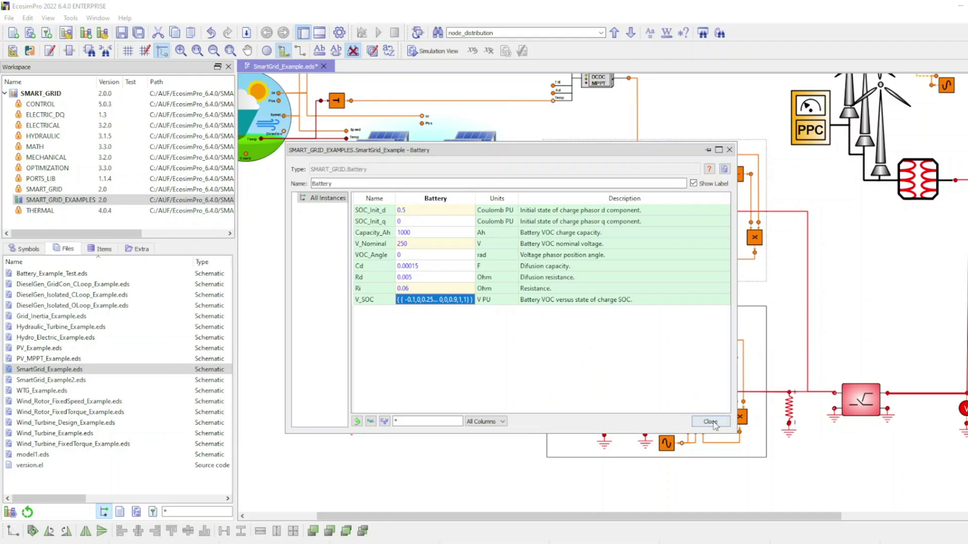
pyautogui.click(711, 422)
pyautogui.click(459, 384)
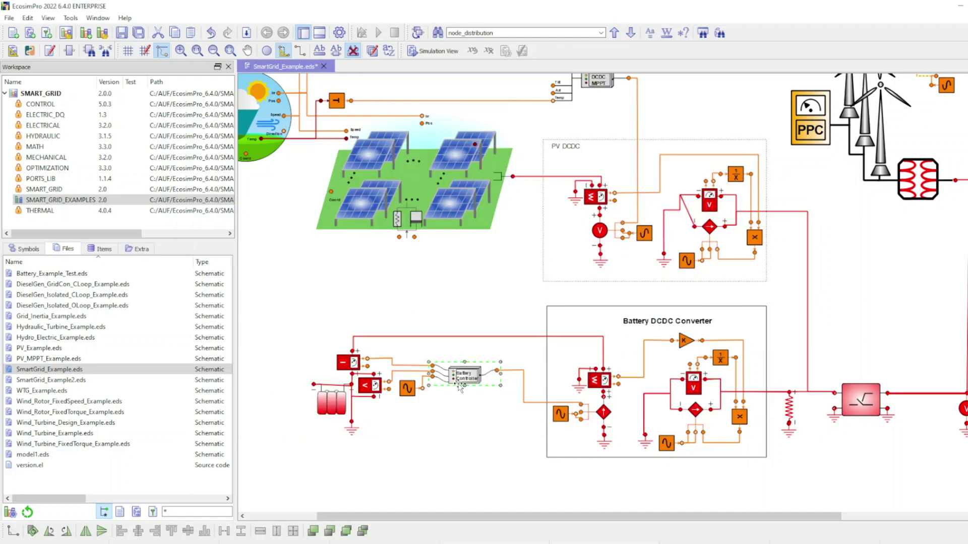
pyautogui.doubleClick(460, 387)
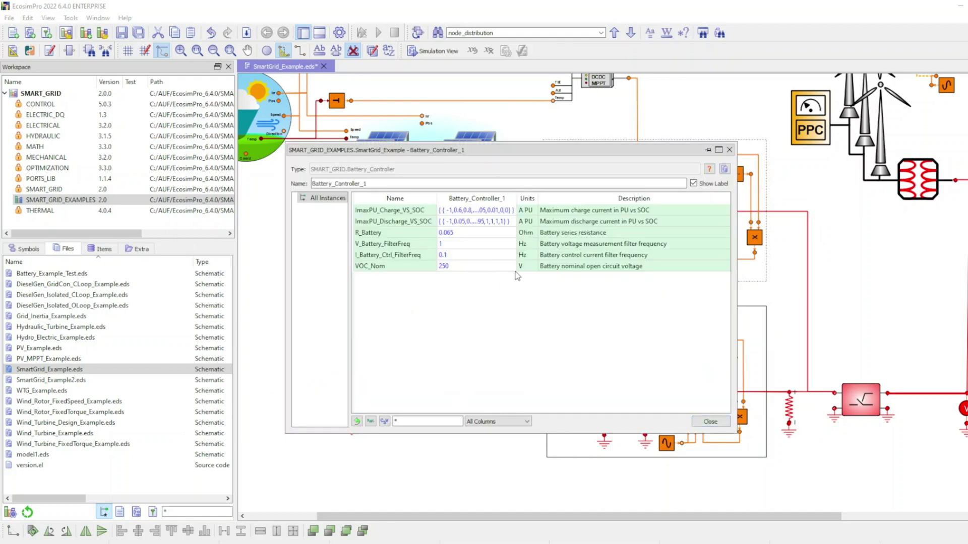
pyautogui.click(708, 423)
pyautogui.scroll(-2, 554, 434)
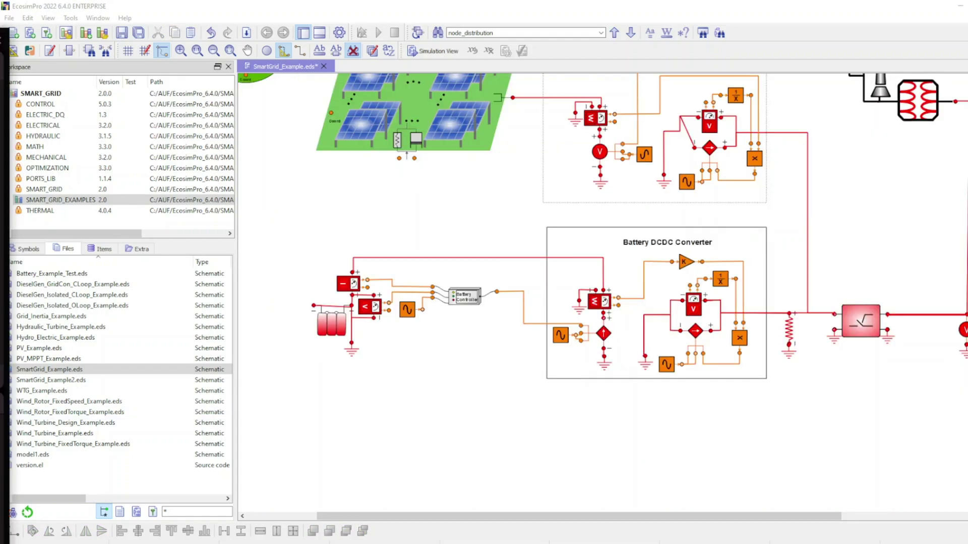
pyautogui.scroll(6, 602, 292)
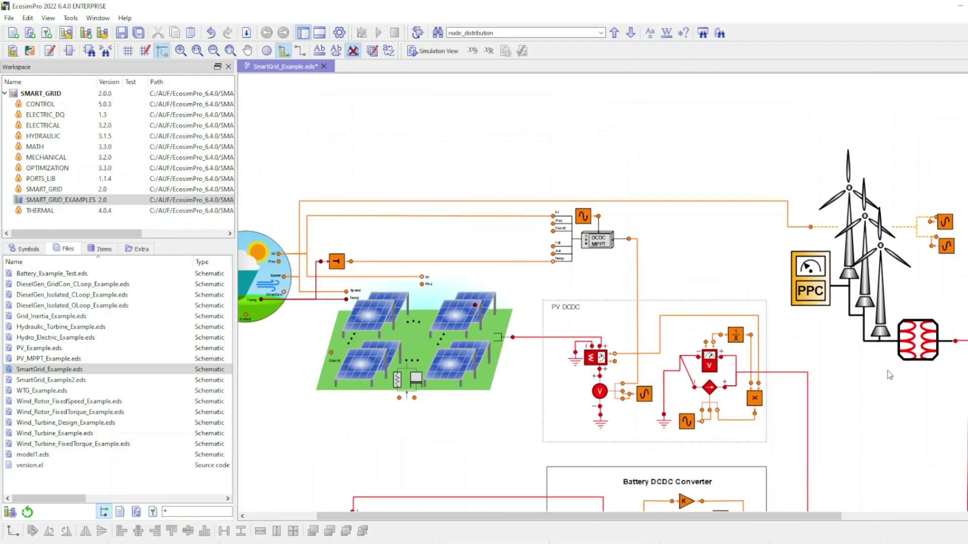
pyautogui.doubleClick(887, 306)
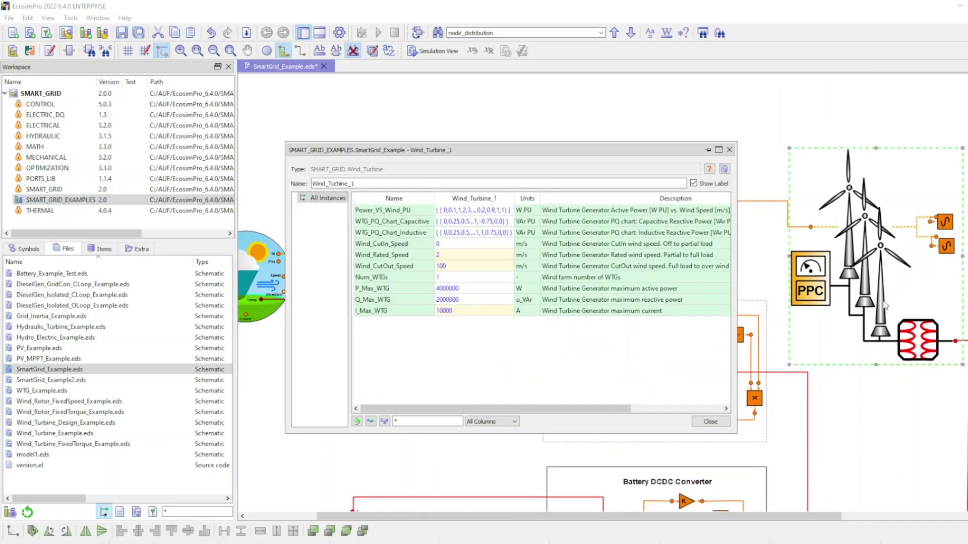
pyautogui.click(729, 150)
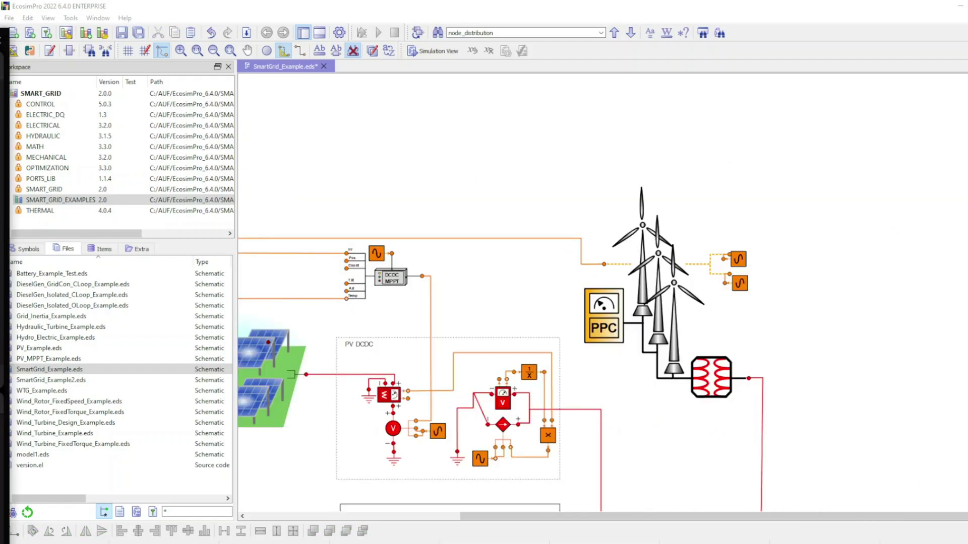
pyautogui.scroll(-3, 888, 426)
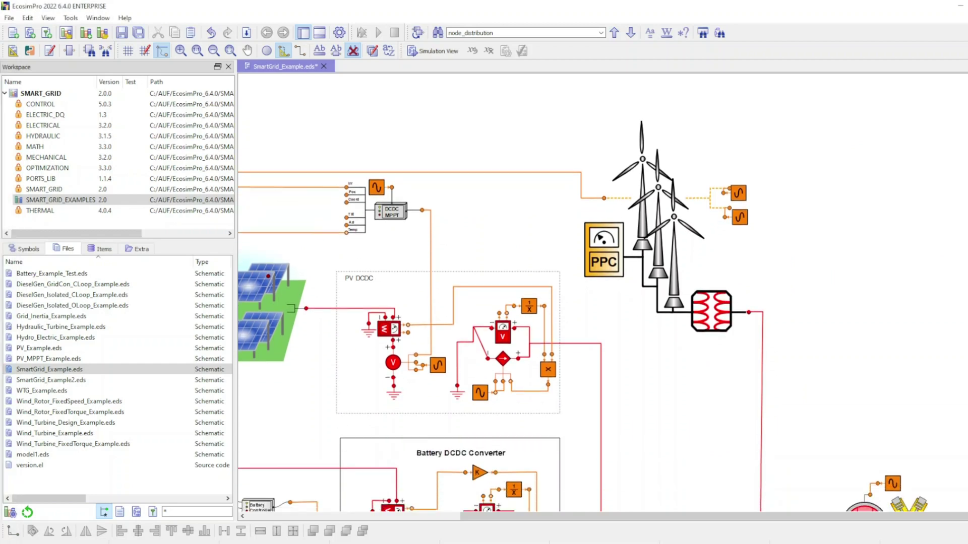
pyautogui.scroll(-2, 889, 426)
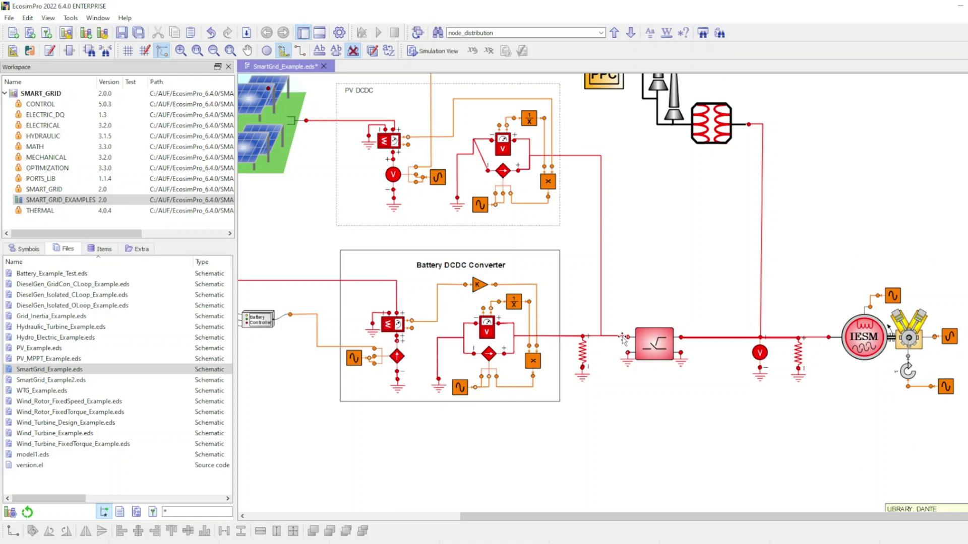
pyautogui.click(867, 338)
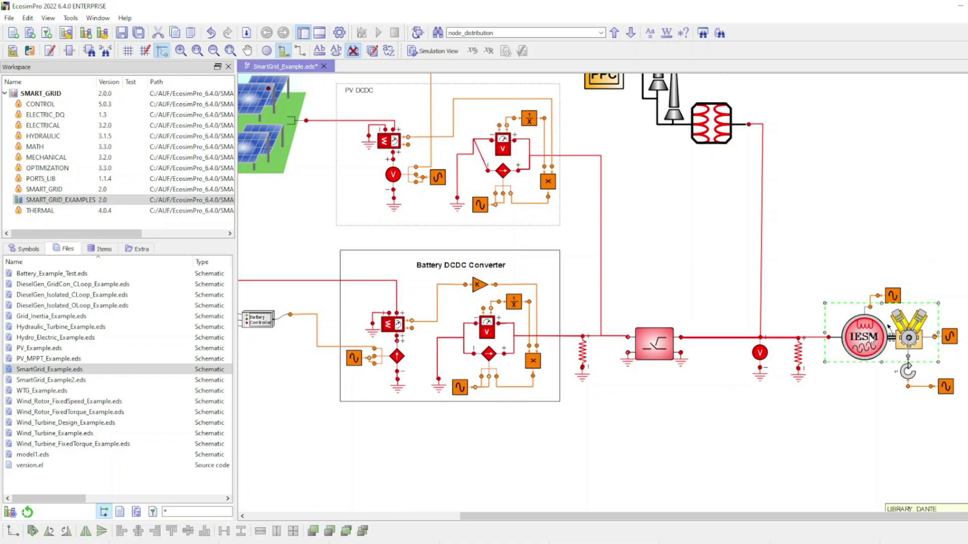
pyautogui.doubleClick(865, 336)
pyautogui.moveTo(727, 288); pyautogui.dragTo(733, 315)
pyautogui.scroll(-6, 733, 315)
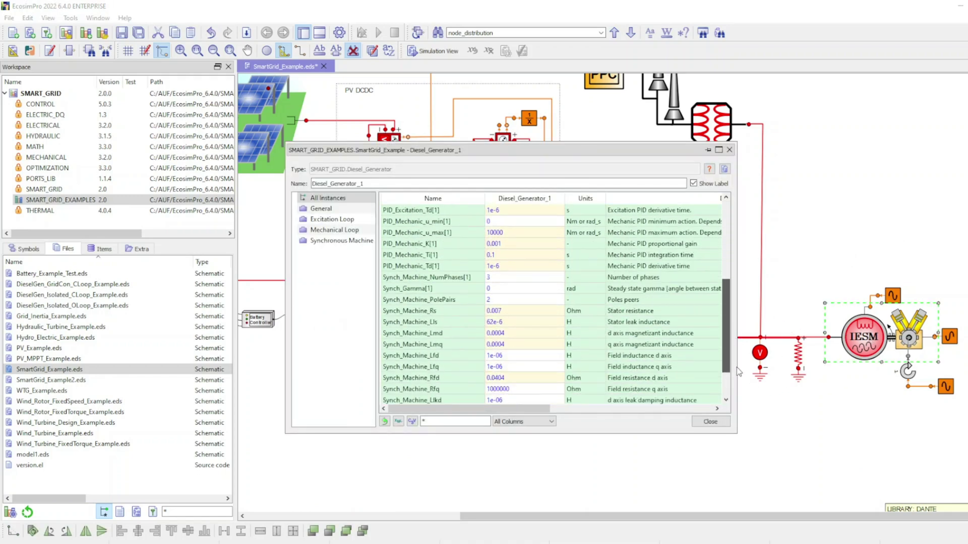
pyautogui.click(710, 421)
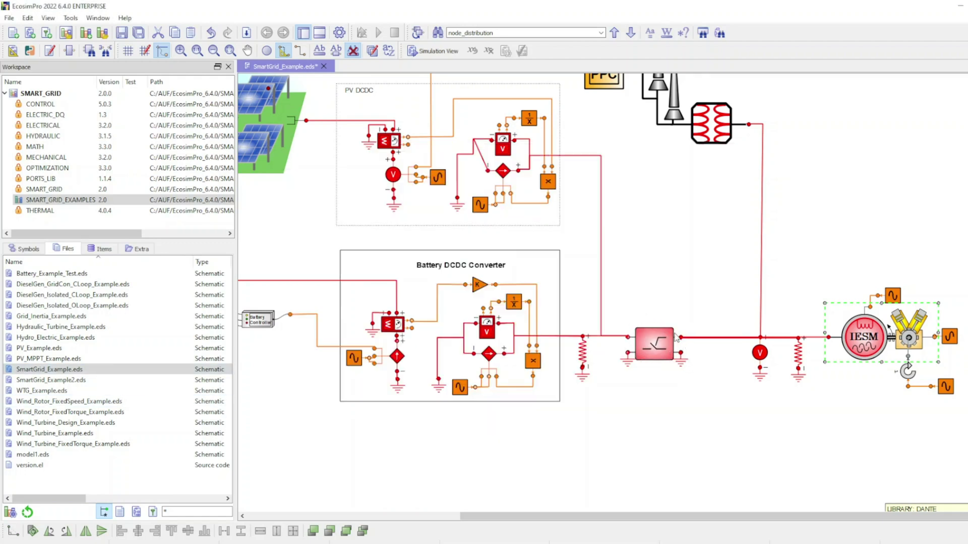
pyautogui.moveTo(662, 352)
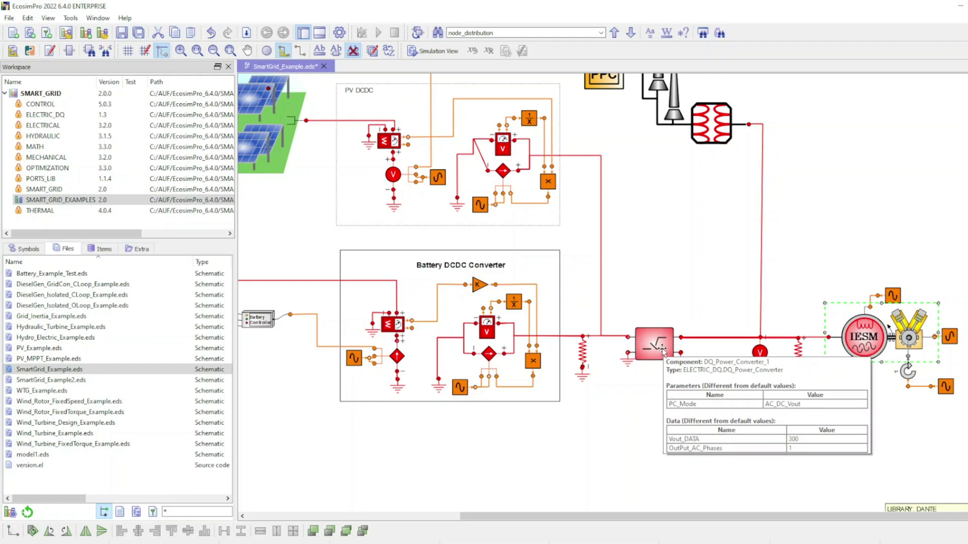
pyautogui.doubleClick(662, 352)
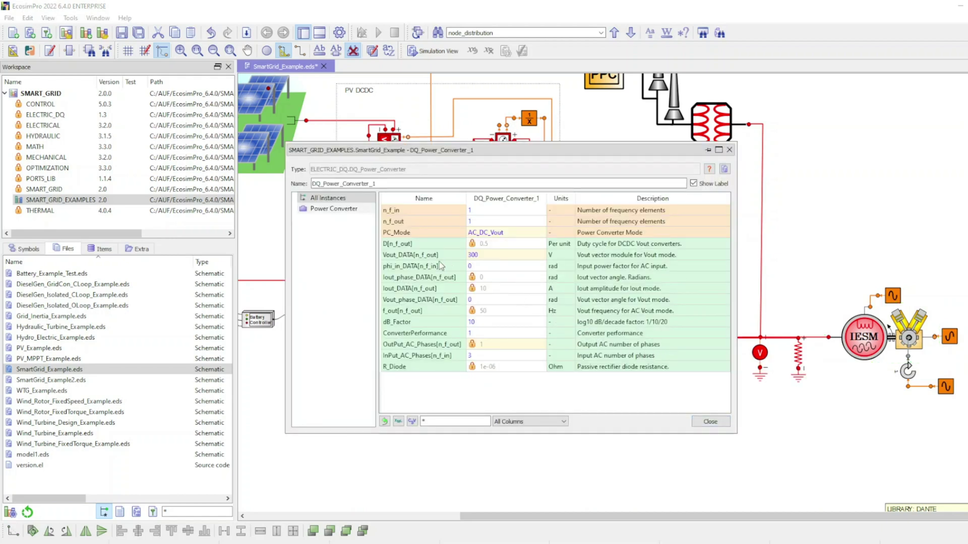
pyautogui.moveTo(436, 257); pyautogui.dragTo(502, 260)
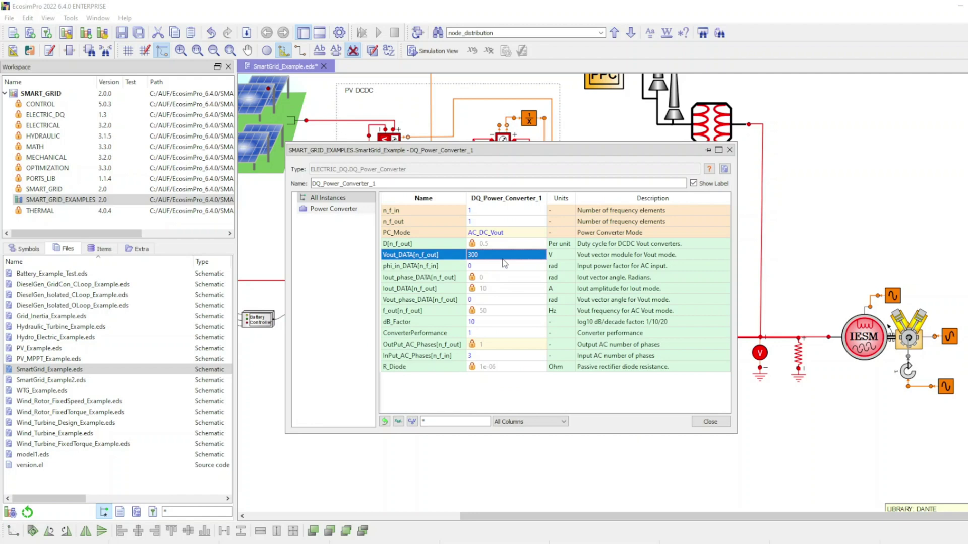
pyautogui.click(417, 324)
pyautogui.click(434, 356)
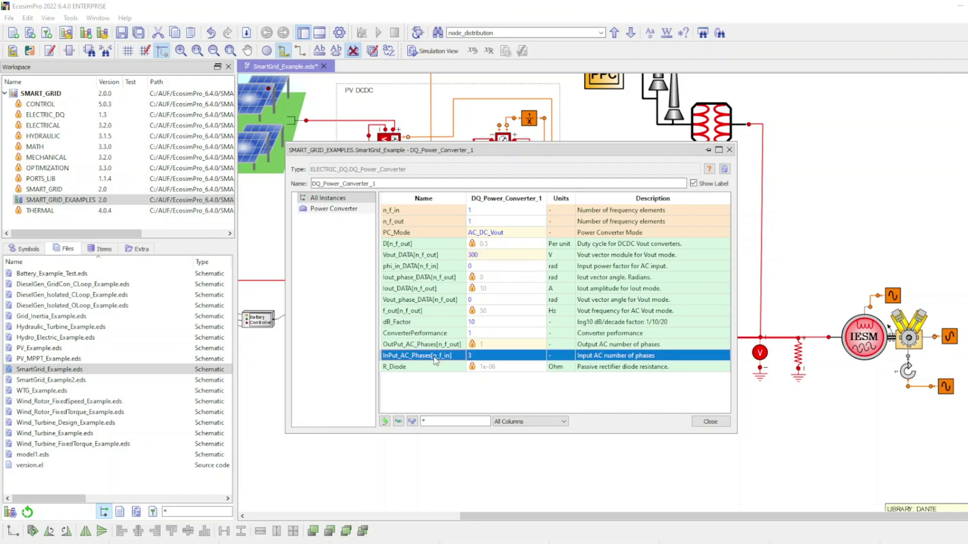
pyautogui.click(707, 421)
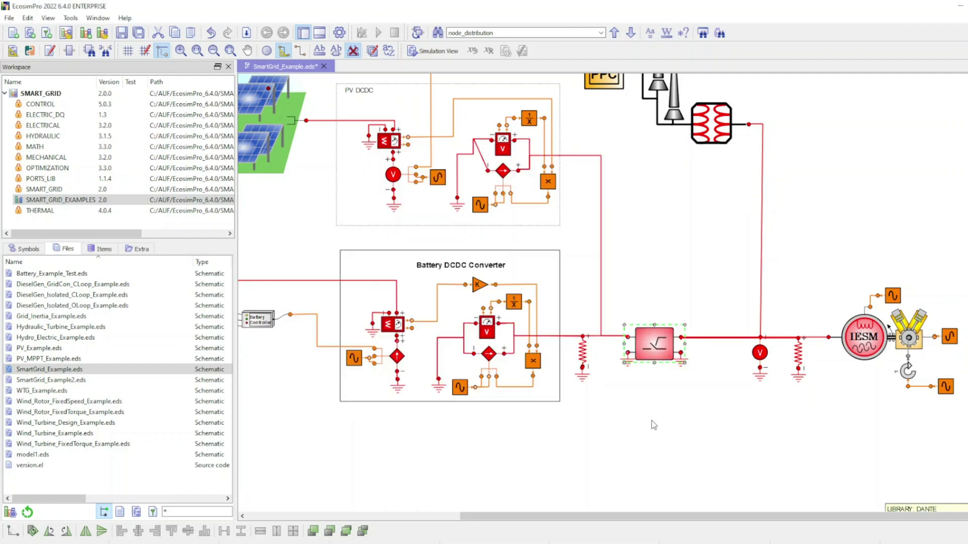
# Step: Open the exp1 experiment code, then launch exp1 with Simulate in Monitor
pyautogui.scroll(-4, 888, 327)
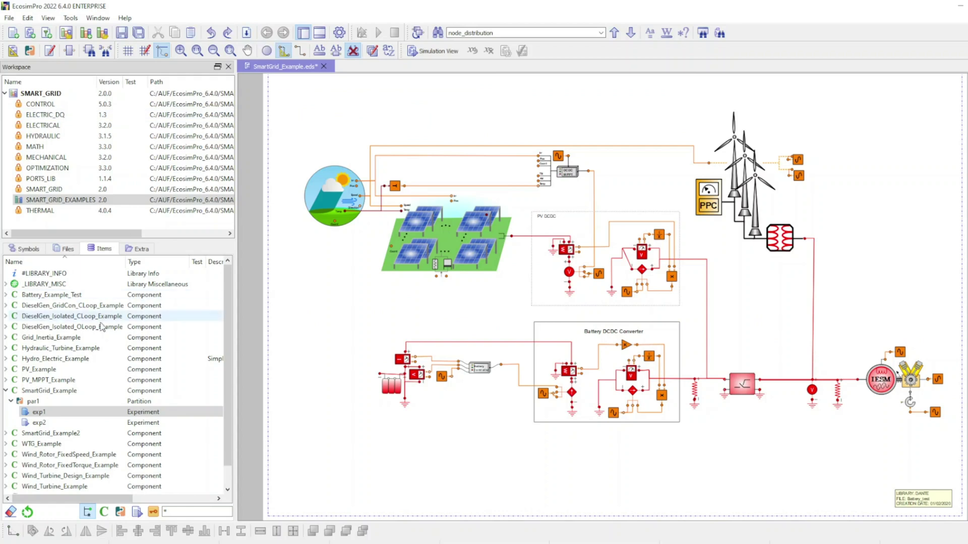
pyautogui.click(56, 411)
pyautogui.doubleClick(56, 411)
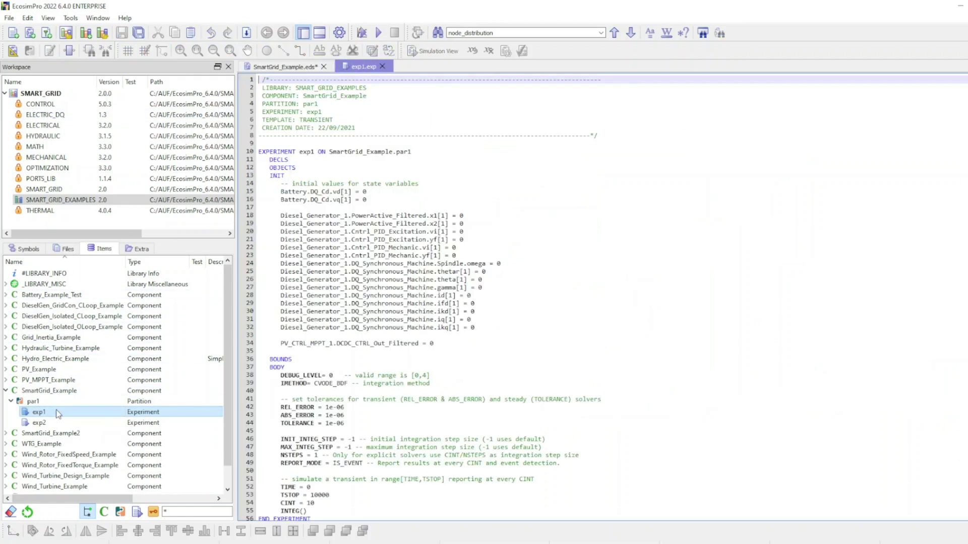
pyautogui.click(115, 413)
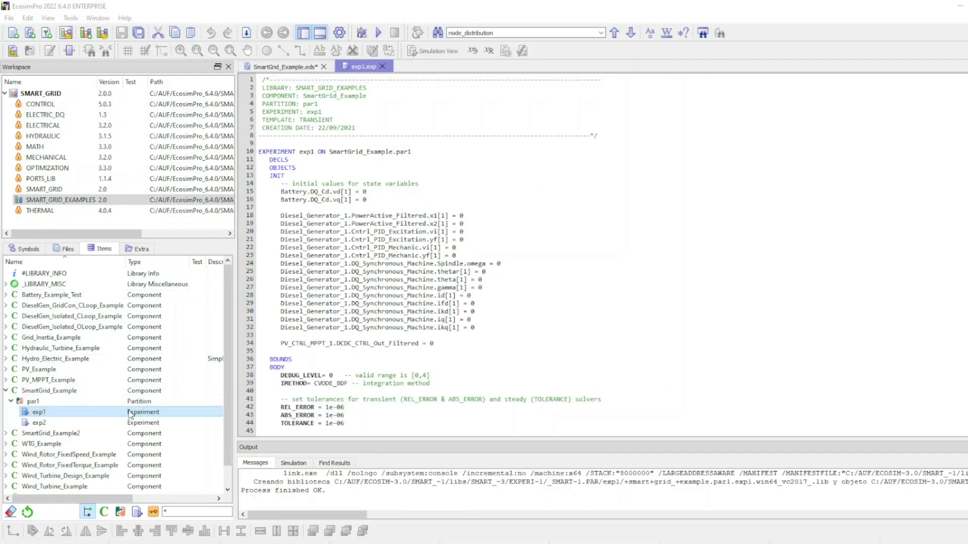
pyautogui.rightClick(100, 414)
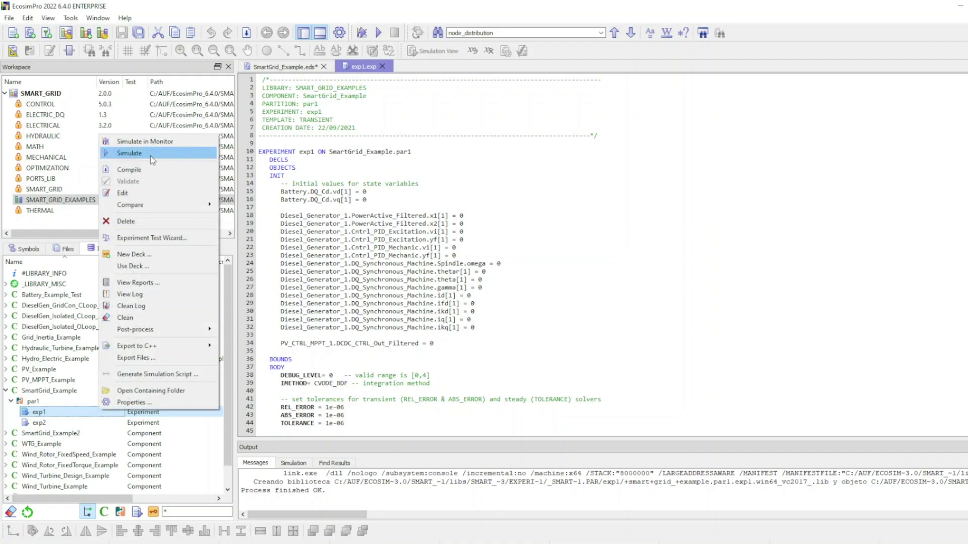
pyautogui.click(152, 143)
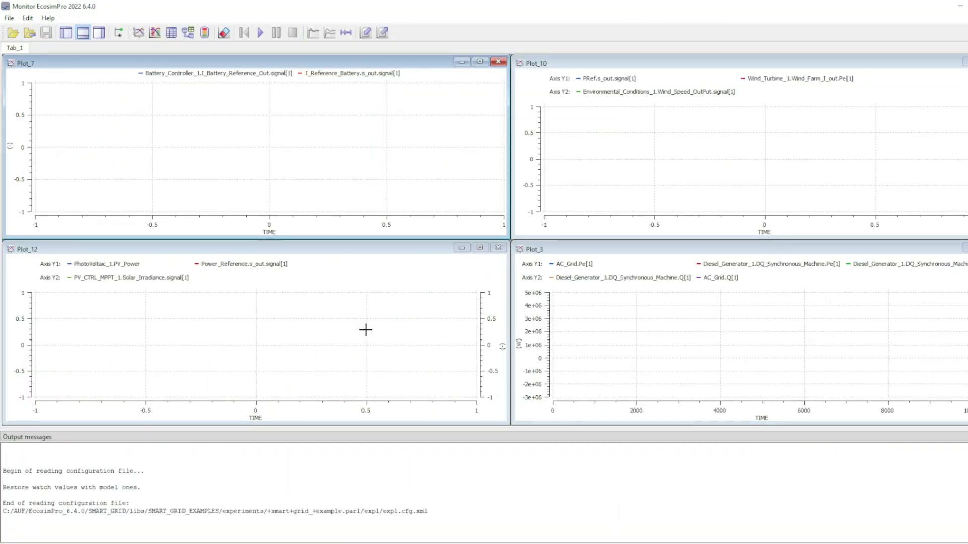
# Step: Run exp1 to TIME 10000 so all four plots fill with power curves
pyautogui.click(261, 34)
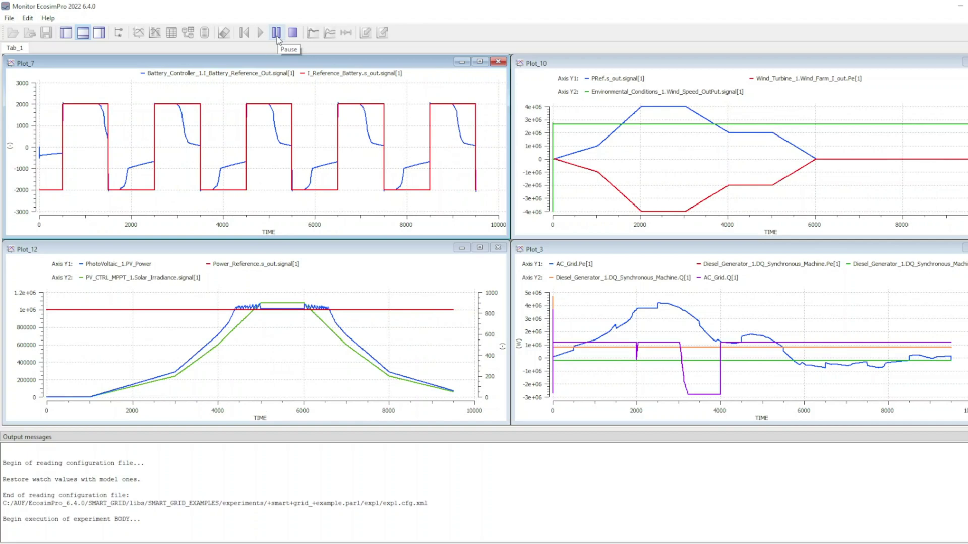
pyautogui.moveTo(509, 242)
pyautogui.mouseDown()
pyautogui.moveTo(719, 97)
pyautogui.moveTo(727, 65)
pyautogui.moveTo(508, 241)
pyautogui.mouseUp()
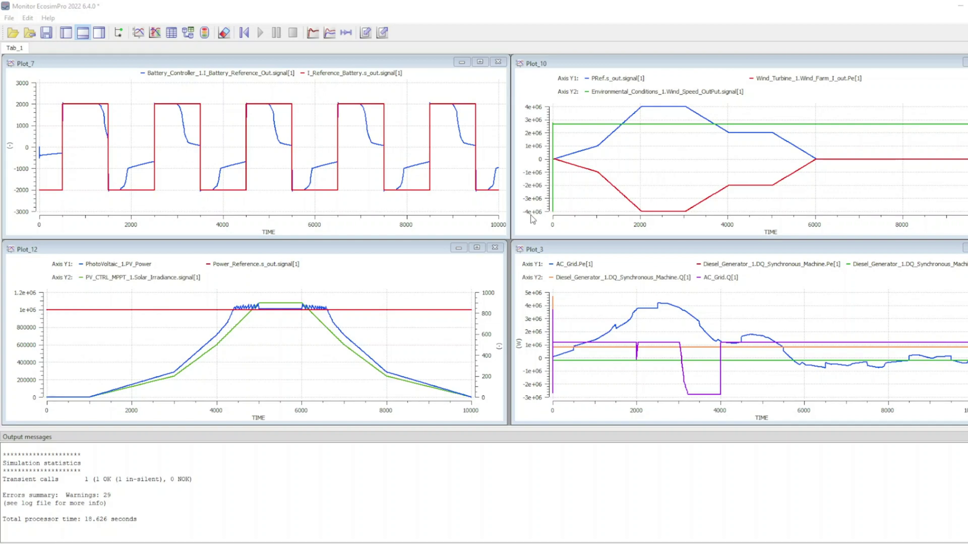
# Step: Resize the plot tiles, then highlight AC_Grid Pe[1], diesel generator Pe[1] and AC_Grid Q[1] curves
pyautogui.moveTo(506, 237); pyautogui.dragTo(223, 413)
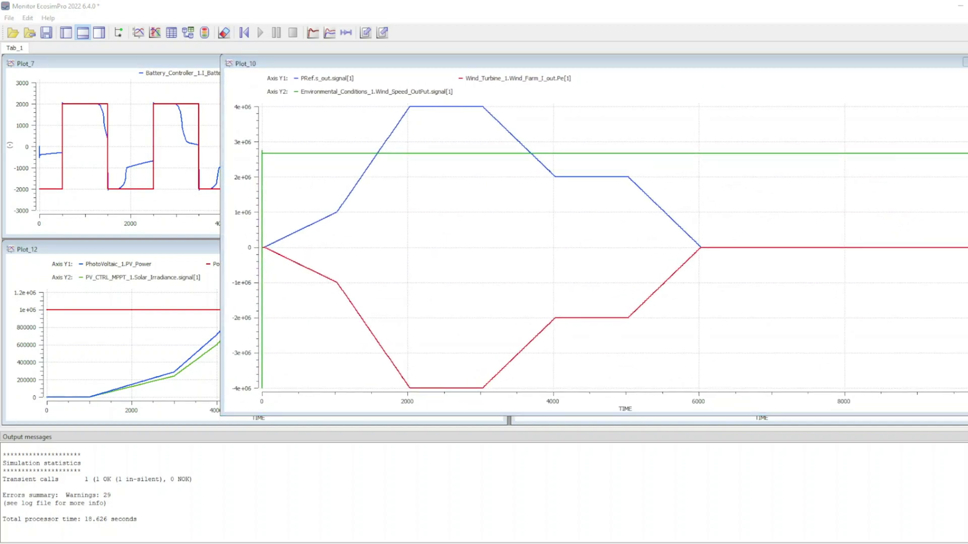
pyautogui.moveTo(223, 414); pyautogui.dragTo(111, 57)
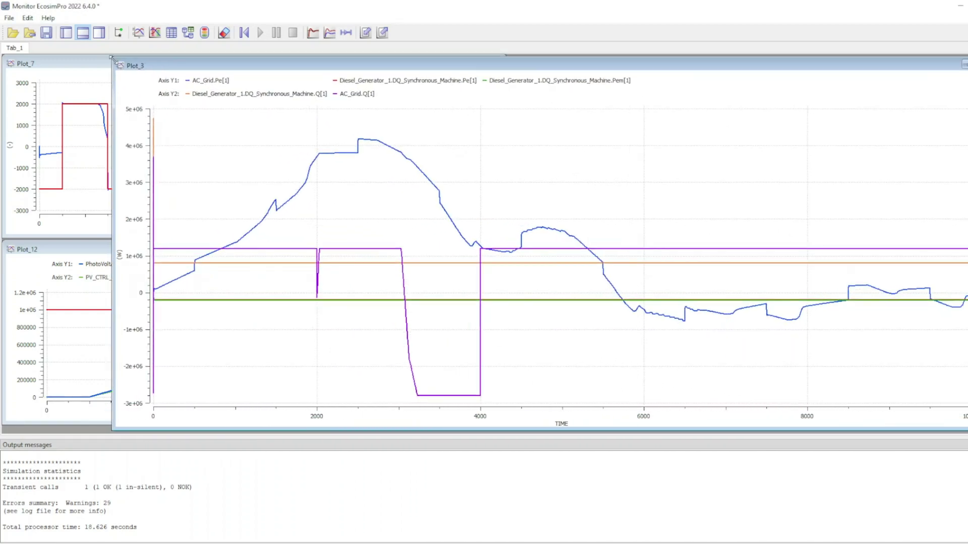
pyautogui.click(225, 82)
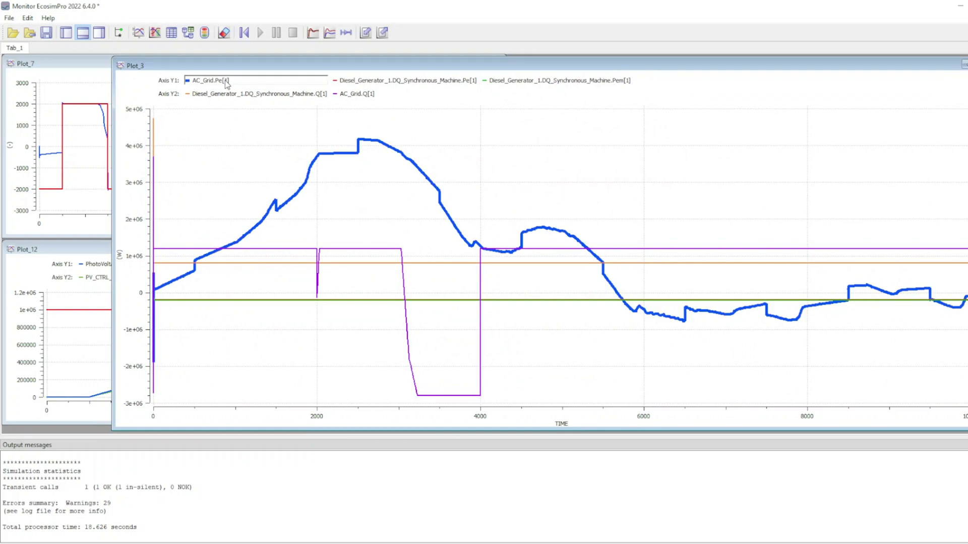
pyautogui.click(226, 83)
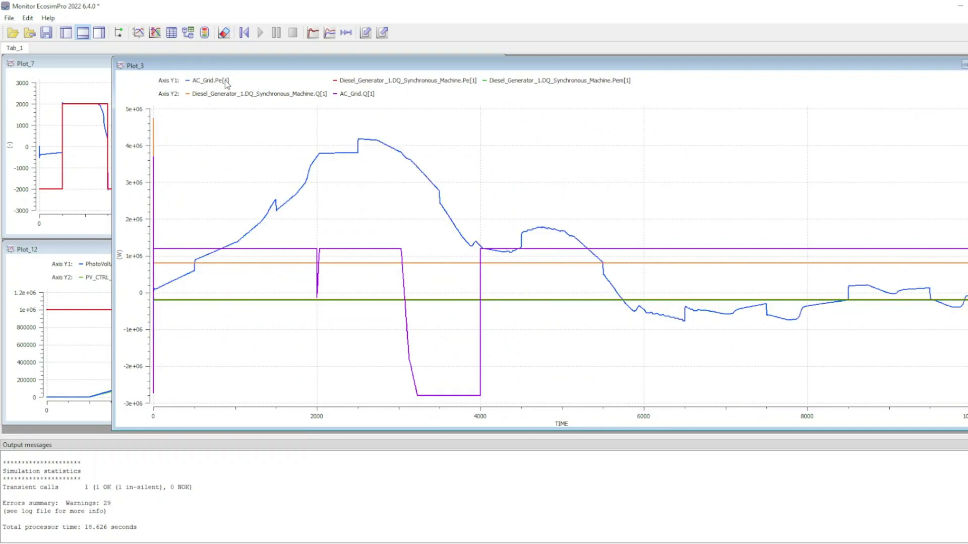
pyautogui.click(465, 84)
pyautogui.click(464, 83)
pyautogui.click(356, 96)
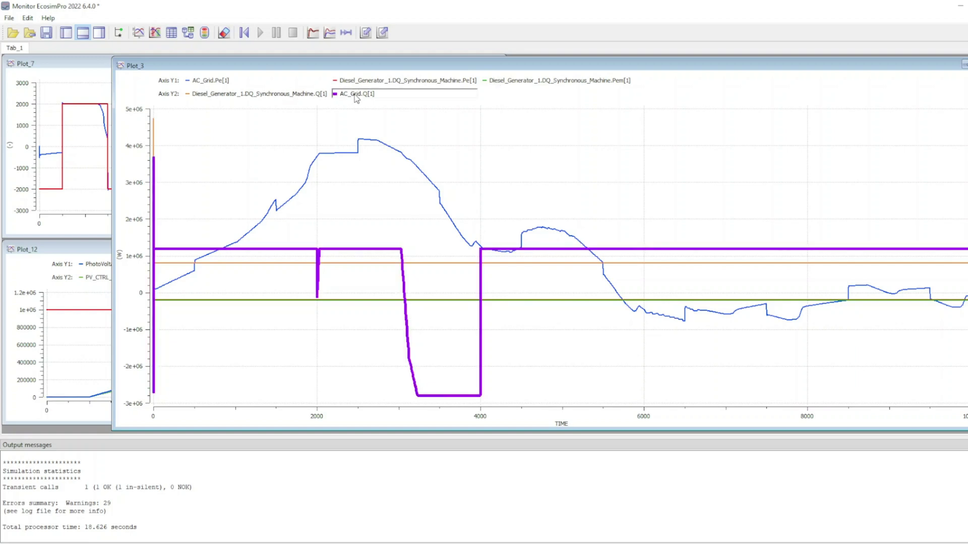
pyautogui.click(356, 95)
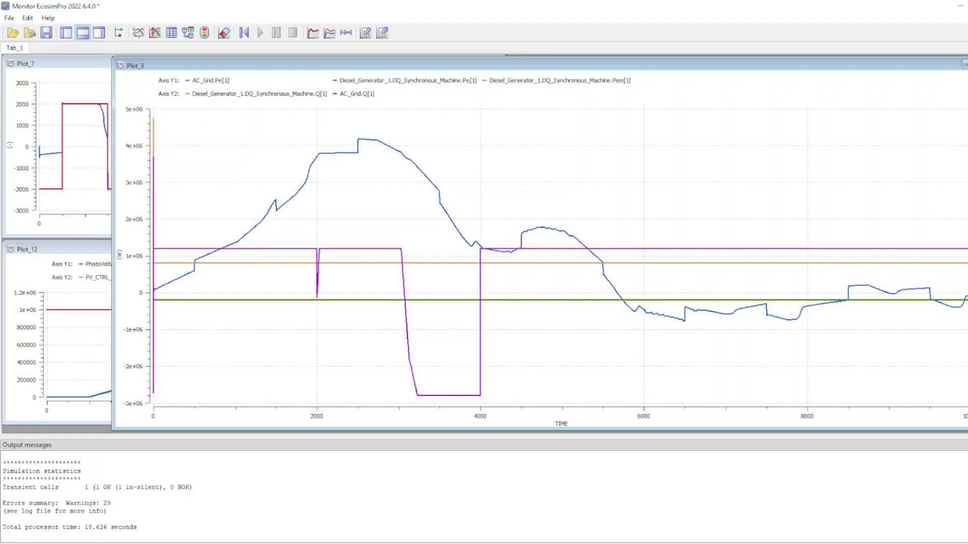